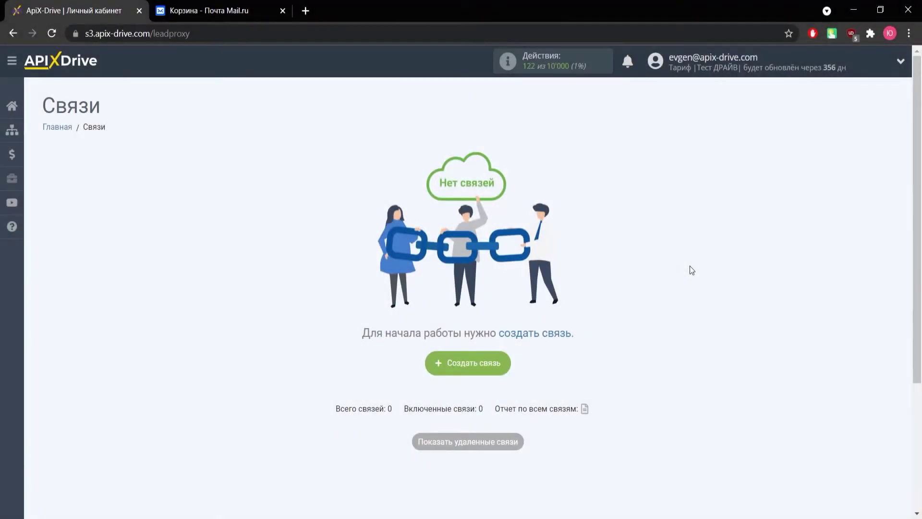
# Create a new connection with Mail.ru as the data source system.
pyautogui.click(484, 365)
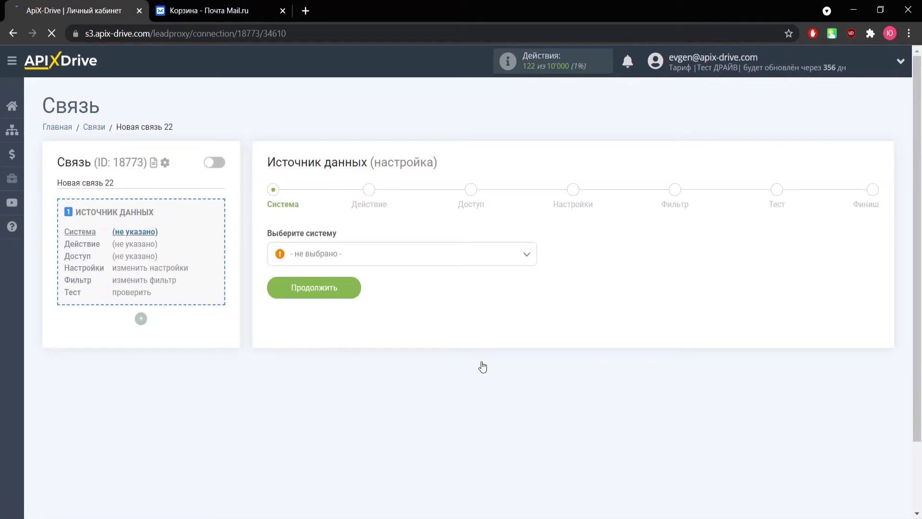
pyautogui.click(373, 261)
pyautogui.scroll(-10, 348, 370)
pyautogui.scroll(-15, 347, 371)
pyautogui.scroll(5, 341, 369)
pyautogui.scroll(5, 336, 368)
pyautogui.click(317, 313)
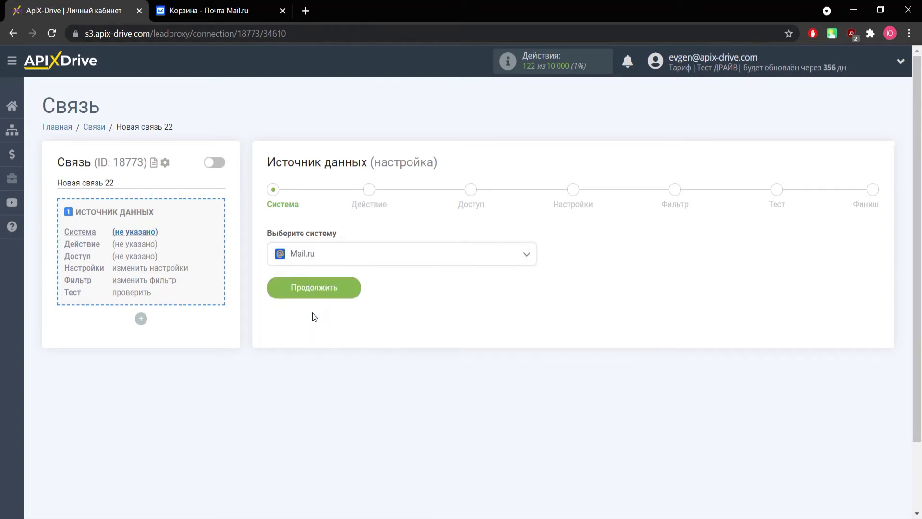
pyautogui.click(312, 288)
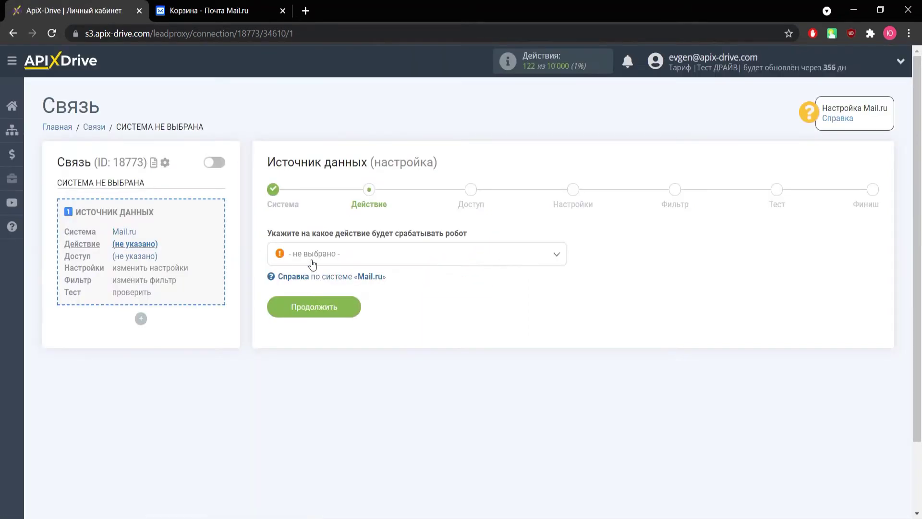
# Set the Mail.ru action to Получить письма (новые) and proceed to account access.
pyautogui.click(312, 263)
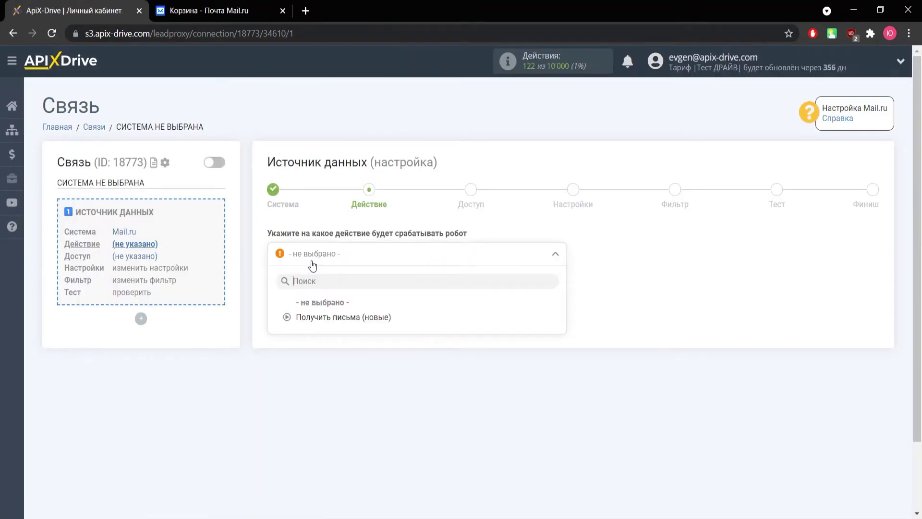
pyautogui.click(317, 319)
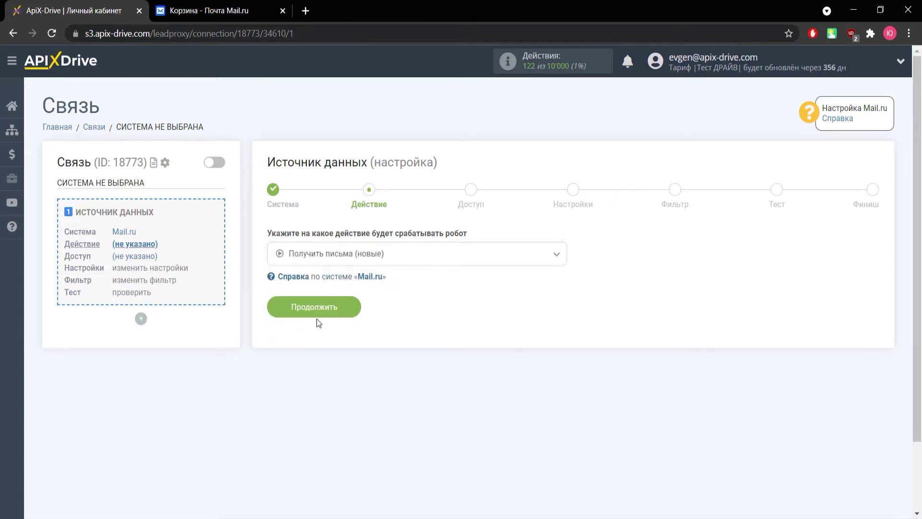
pyautogui.click(318, 312)
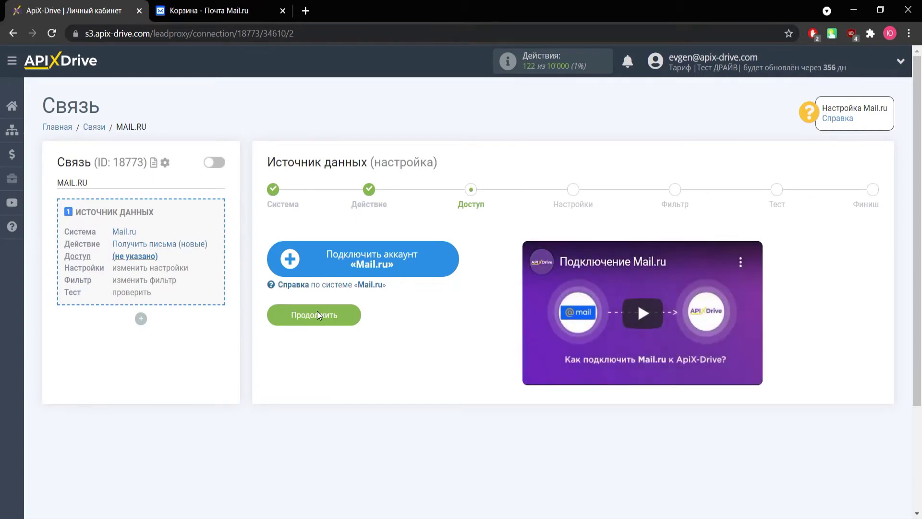
# Begin connecting the Mail.ru account, entering the account's e-mail address in the E-mail field.
pyautogui.click(325, 260)
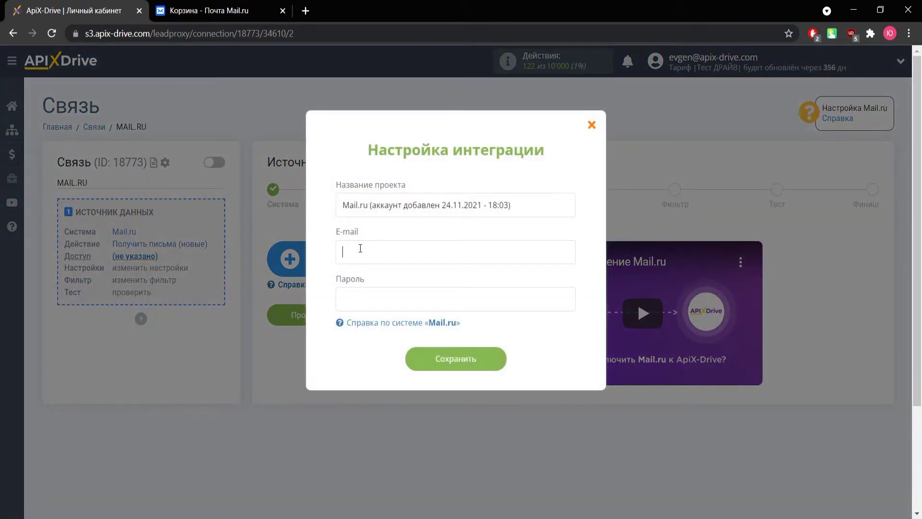
pyautogui.hotkey('ctrl', 'Tab')
# Open Mail.ru's Пароли для внешних приложений under Пароль и безопасность.
pyautogui.click(838, 61)
pyautogui.click(796, 155)
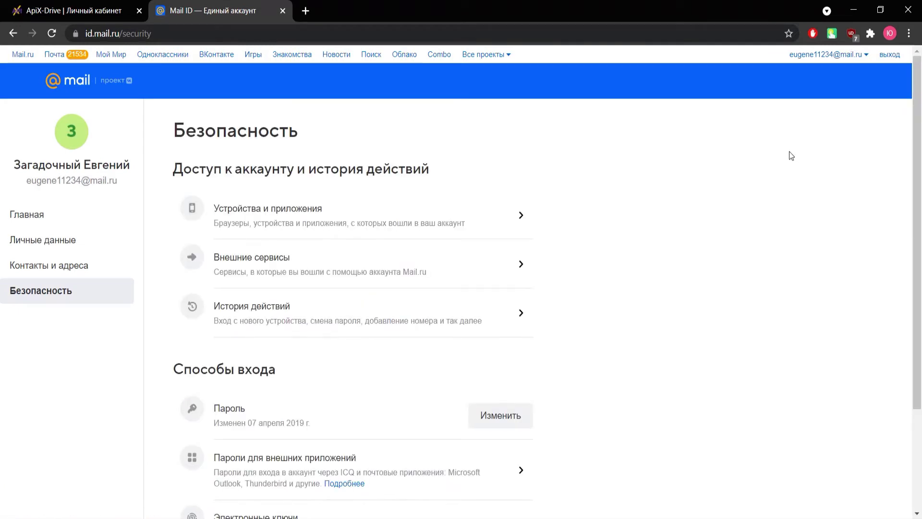
pyautogui.scroll(-1, 576, 206)
pyautogui.click(423, 422)
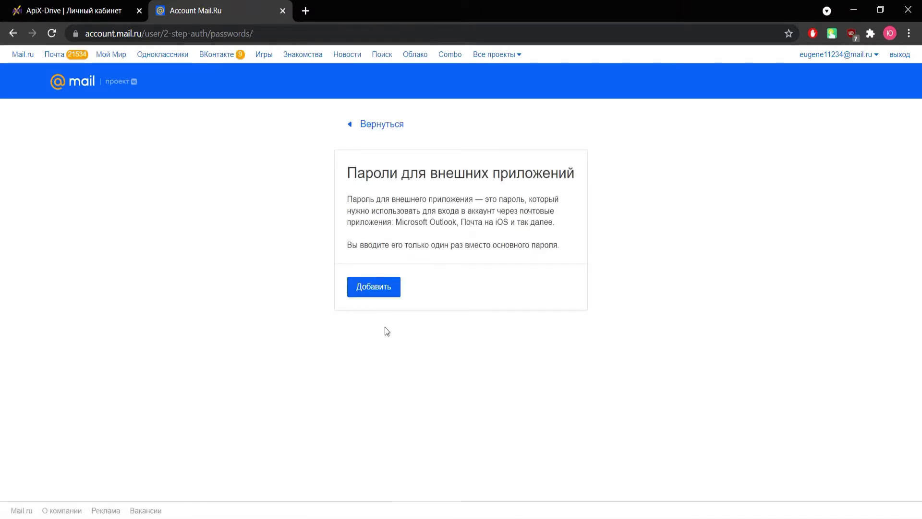
# Add an external-application password named test, confirming with the account password and captcha.
pyautogui.click(379, 293)
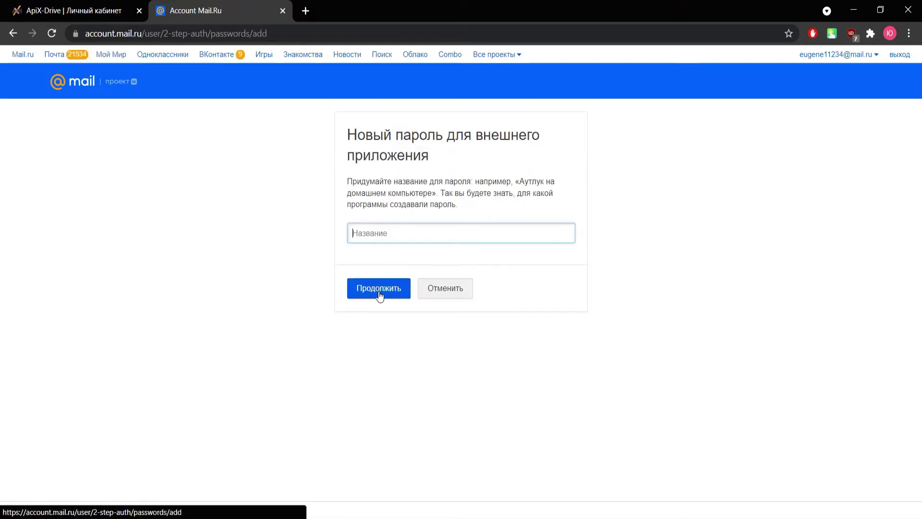
pyautogui.write('test')
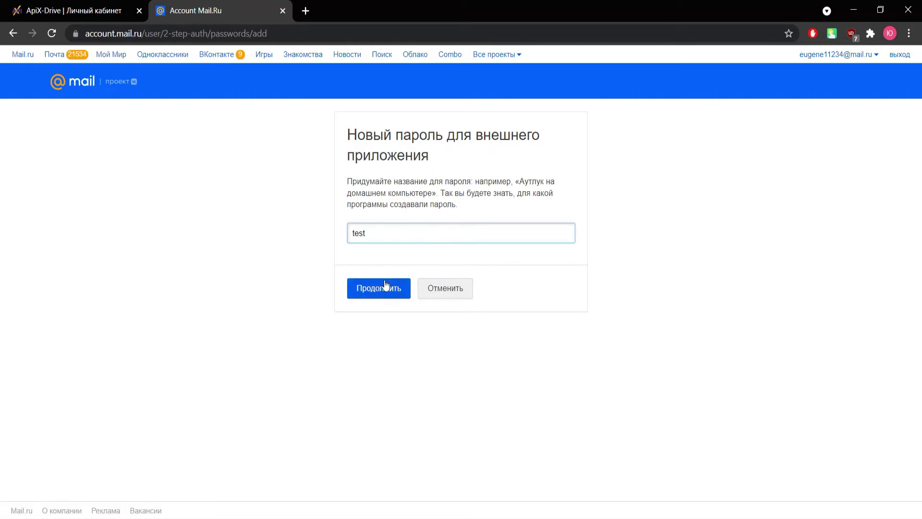
pyautogui.click(386, 285)
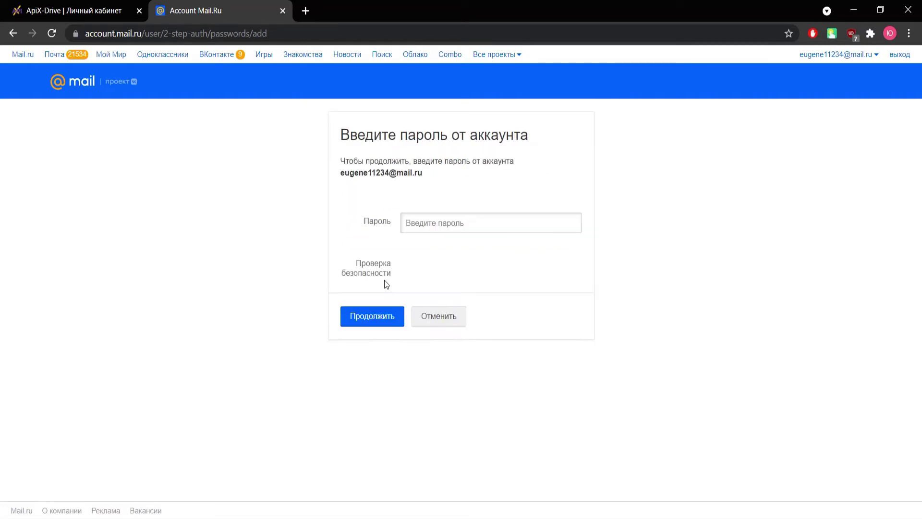
pyautogui.click(421, 224)
pyautogui.write('•••••••••••••••')
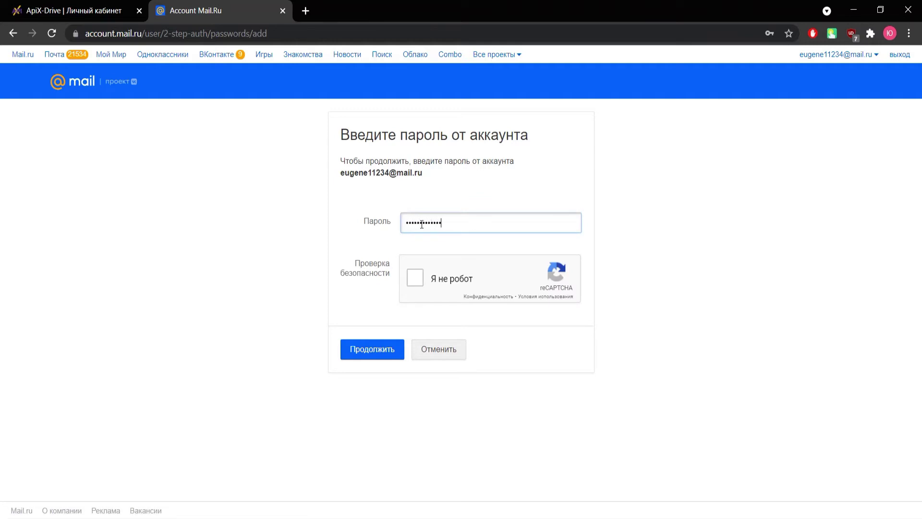
pyautogui.click(416, 277)
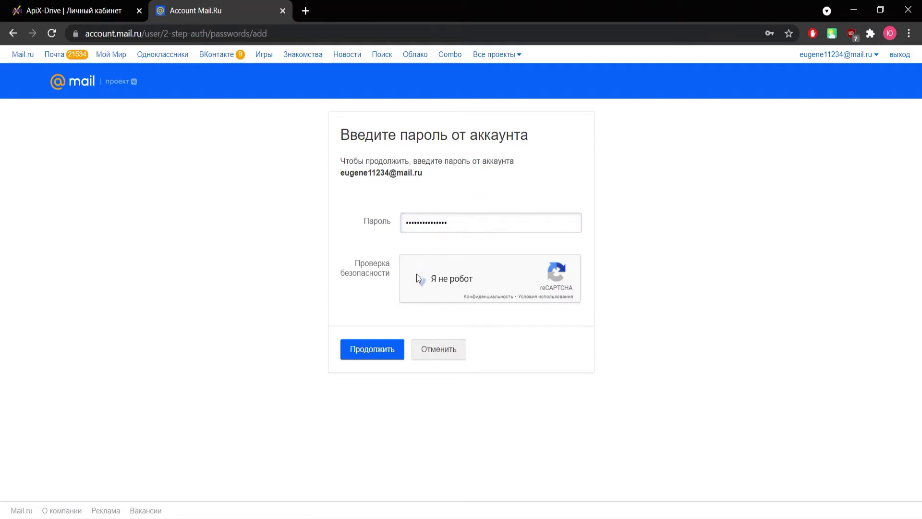
pyautogui.click(392, 347)
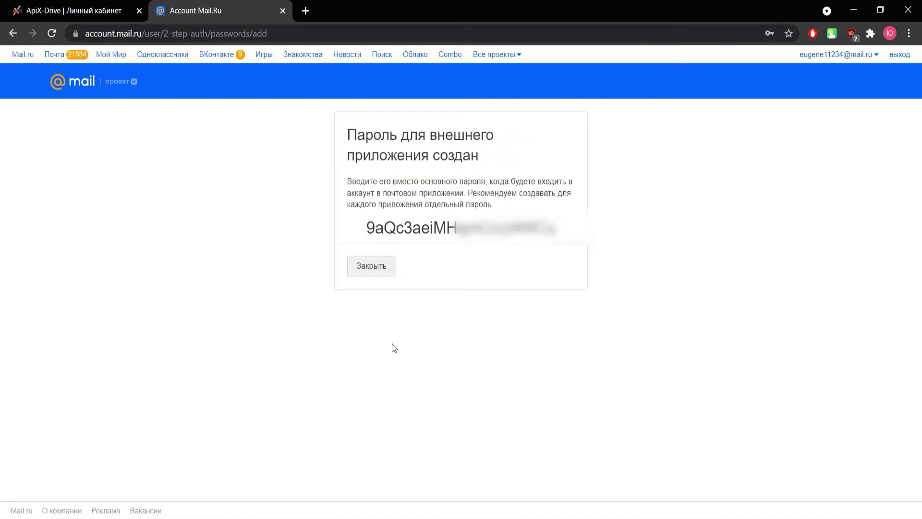
# Copy the newly generated Mail.ru app password.
pyautogui.moveTo(557, 235); pyautogui.dragTo(367, 230)
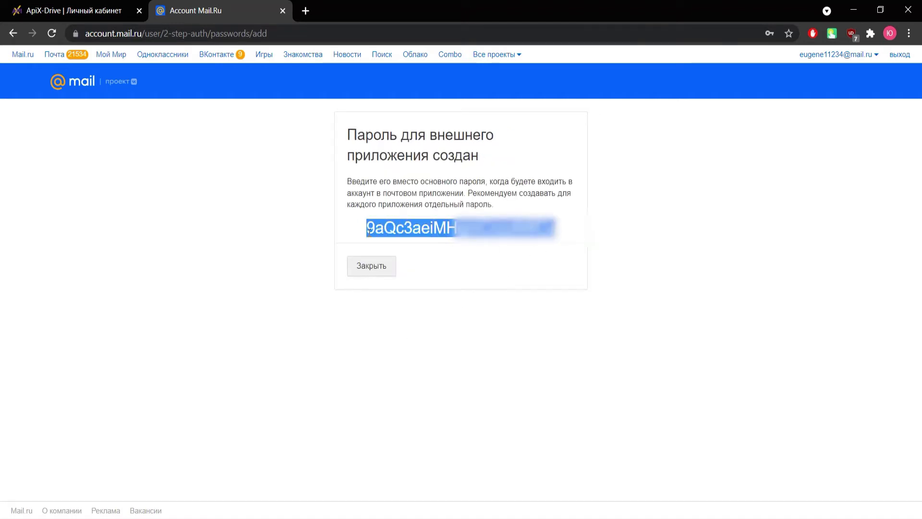
pyautogui.rightClick(374, 231)
pyautogui.click(388, 238)
# Paste the app password into ApiX-Drive's Пароль field, save the Mail.ru account and continue.
pyautogui.click(94, 13)
pyautogui.click(354, 297)
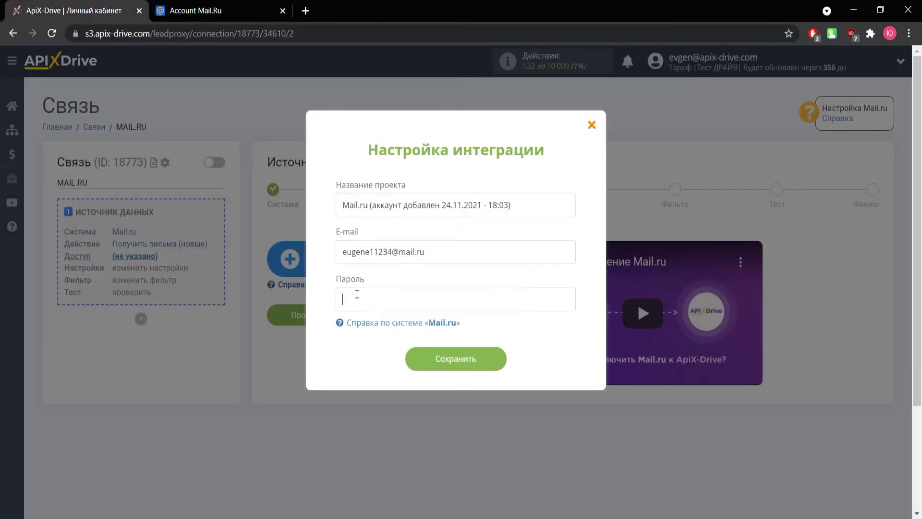
pyautogui.rightClick(355, 298)
pyautogui.click(392, 160)
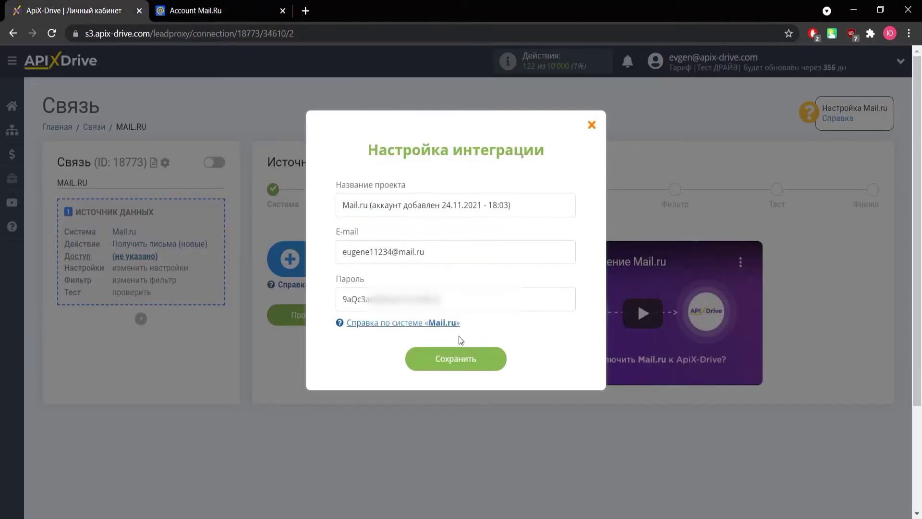
pyautogui.click(466, 359)
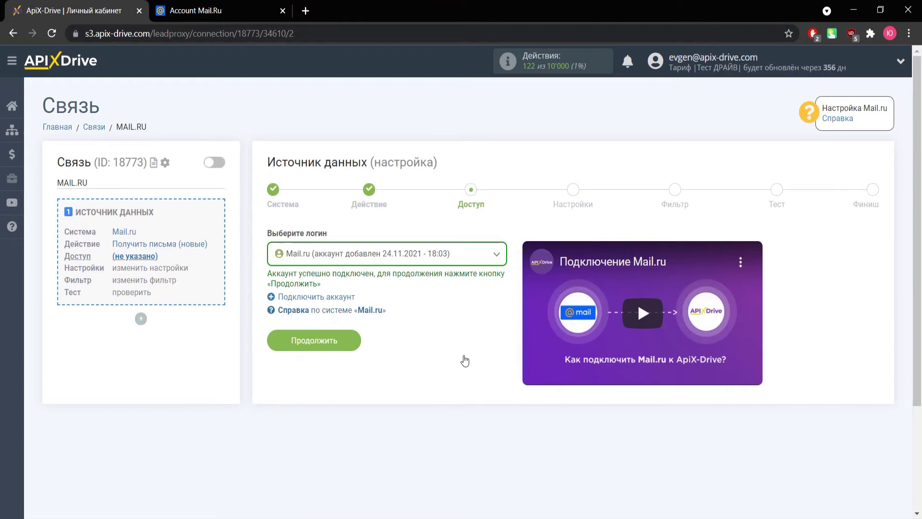
pyautogui.click(335, 345)
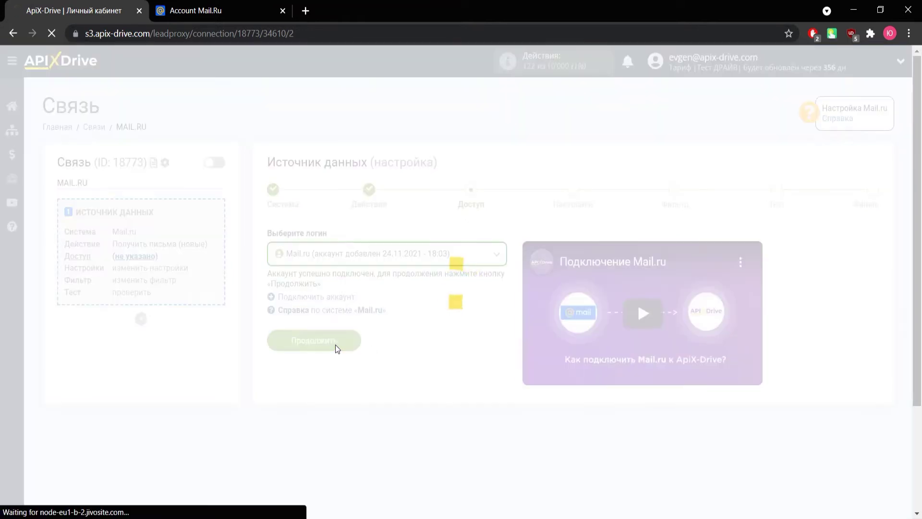
# Watch the INBOX folder, skip filtering, and accept the loaded sample email test data.
pyautogui.click(314, 278)
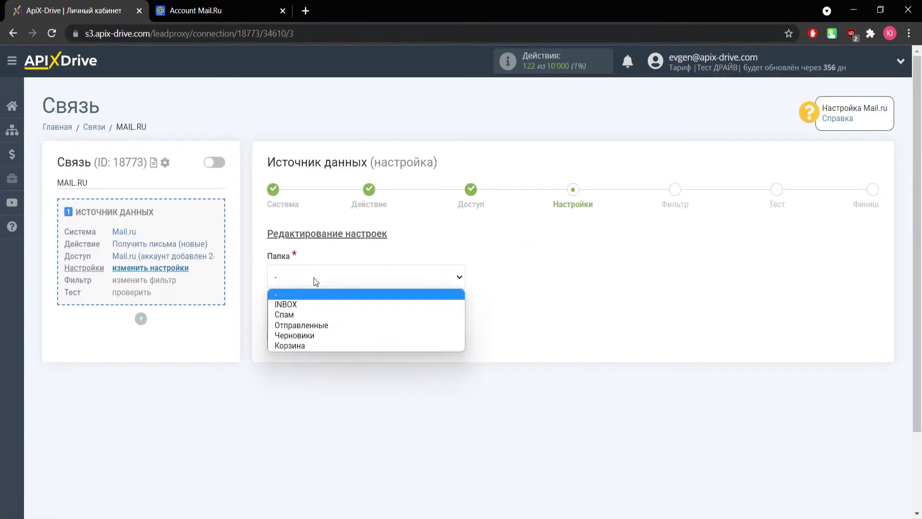
pyautogui.click(304, 302)
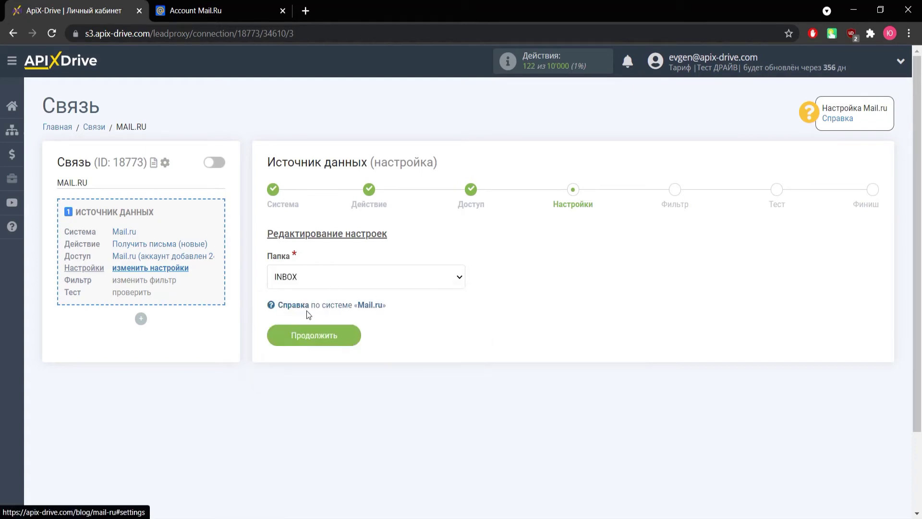
pyautogui.click(329, 335)
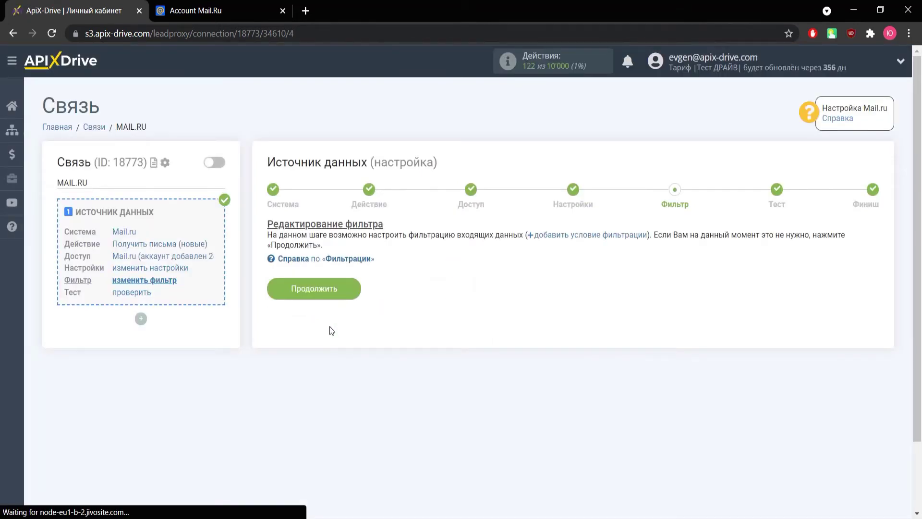
pyautogui.click(334, 292)
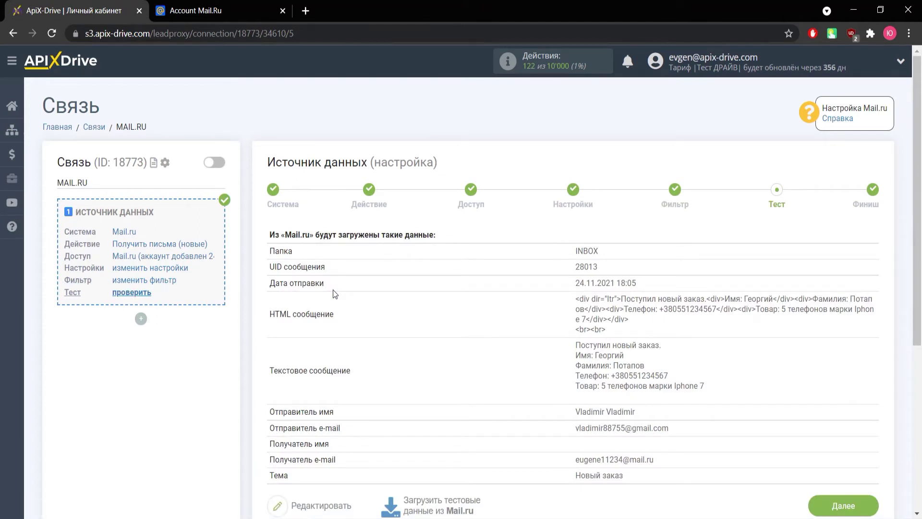
pyautogui.scroll(-2, 333, 290)
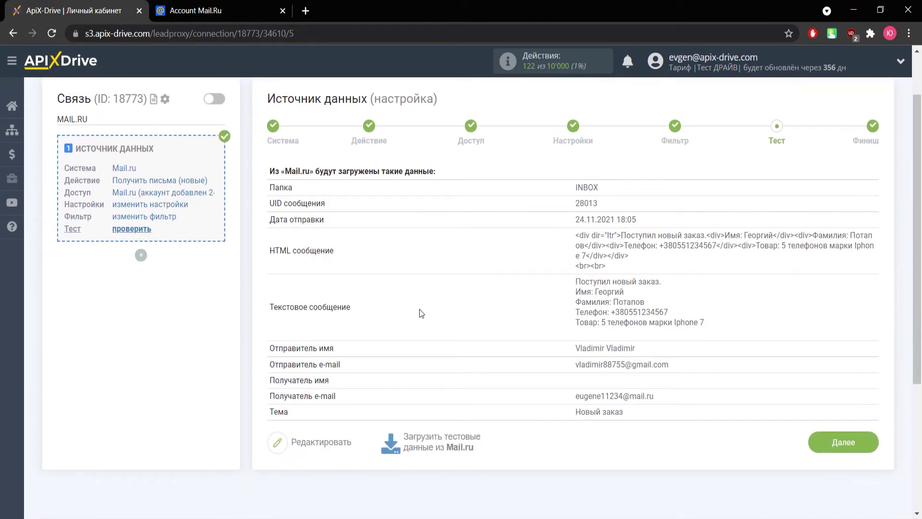
pyautogui.click(813, 445)
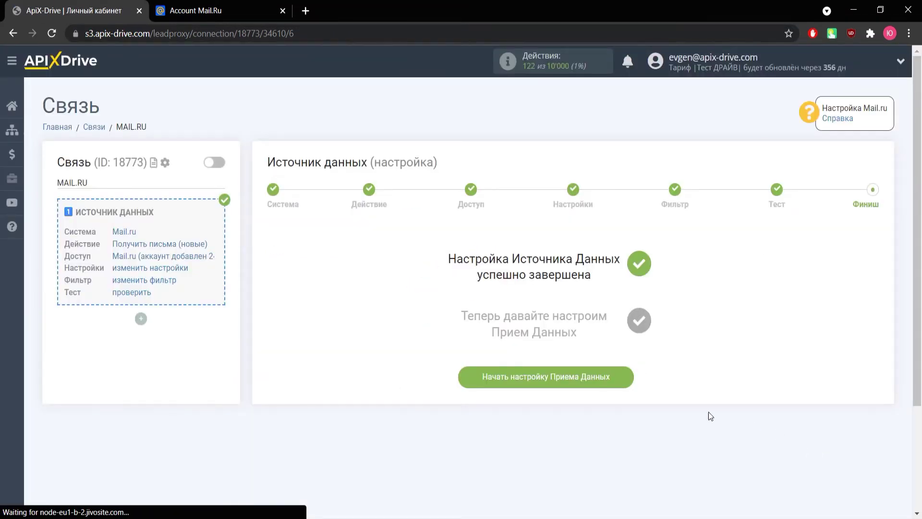
# Choose Телеграм as the data receiving system.
pyautogui.click(565, 387)
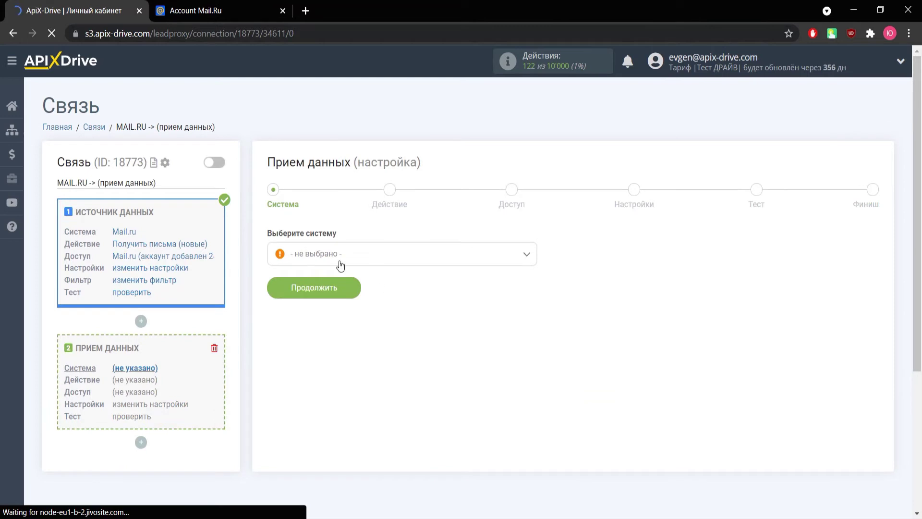
pyautogui.click(340, 263)
pyautogui.scroll(-20, 330, 357)
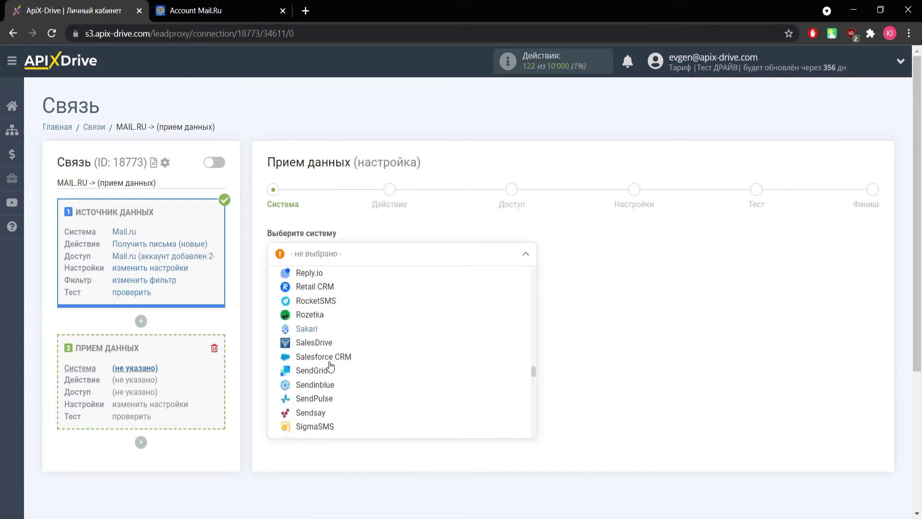
pyautogui.scroll(-5, 330, 365)
pyautogui.click(307, 390)
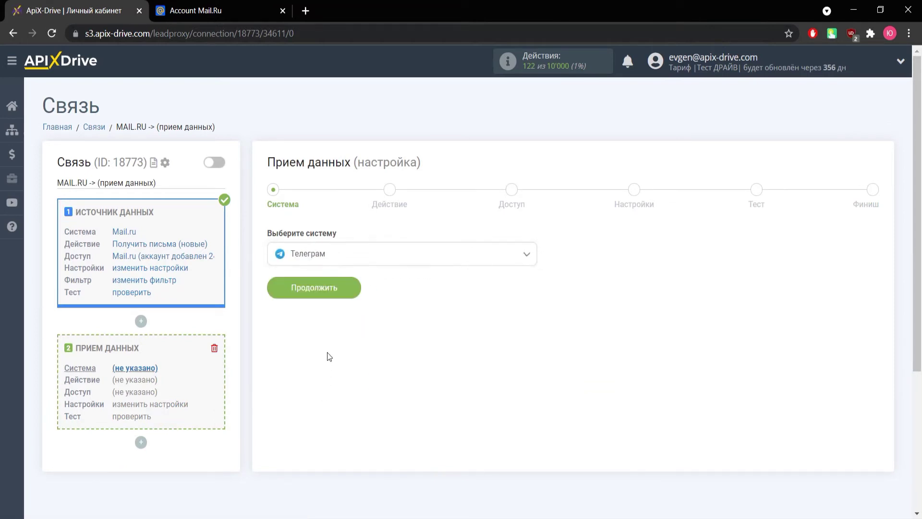
pyautogui.click(323, 288)
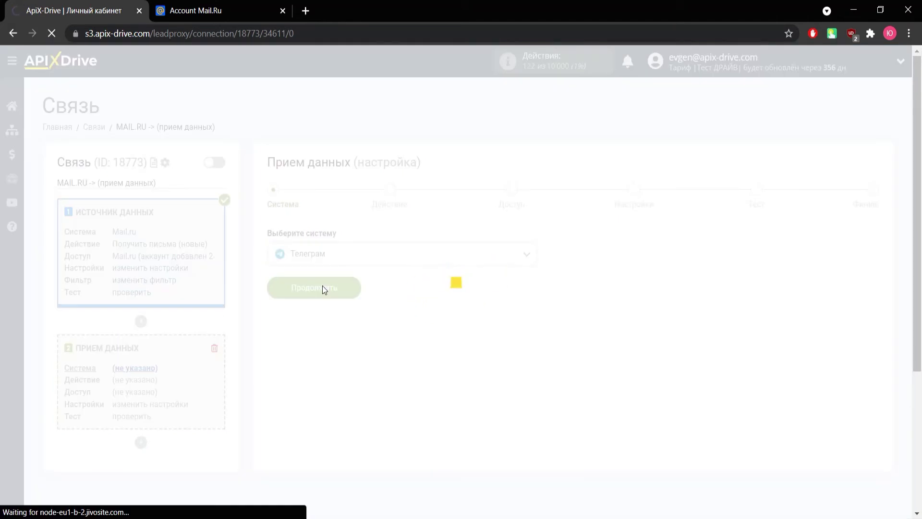
# Set the Telegram action to Отправить сообщение and continue to the access step.
pyautogui.click(321, 258)
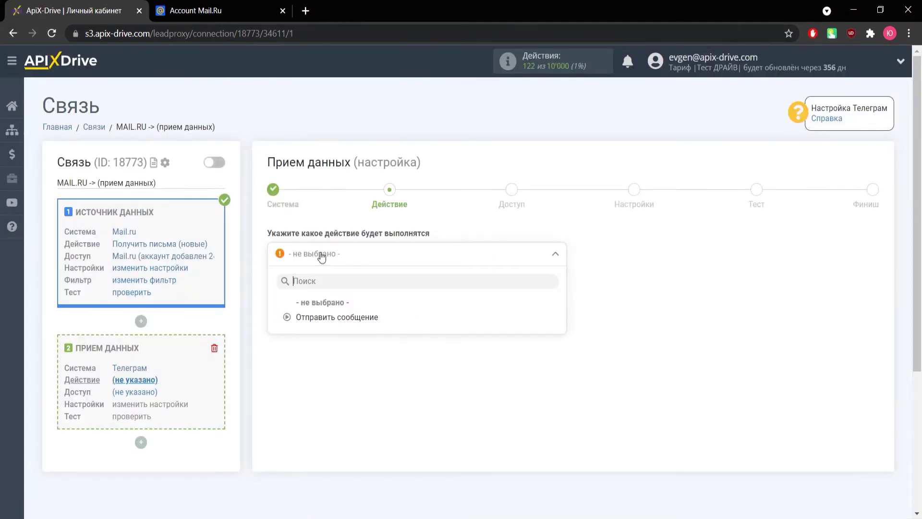
pyautogui.click(326, 317)
pyautogui.click(323, 311)
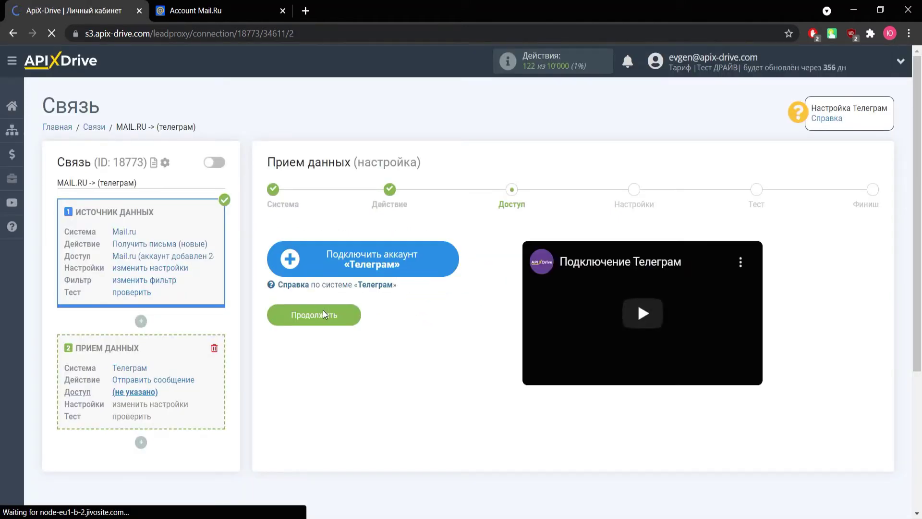
pyautogui.click(326, 269)
pyautogui.click(423, 287)
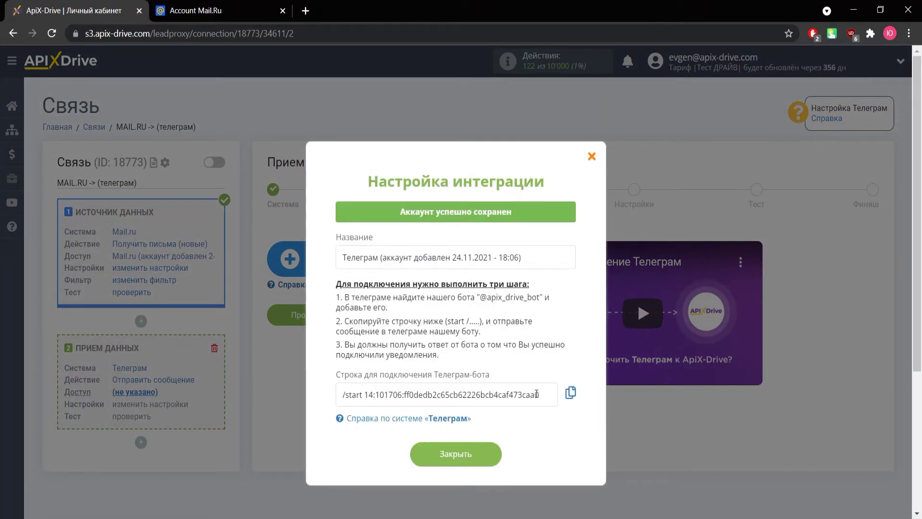
pyautogui.moveTo(478, 299); pyautogui.dragTo(540, 299)
pyautogui.rightClick(523, 300)
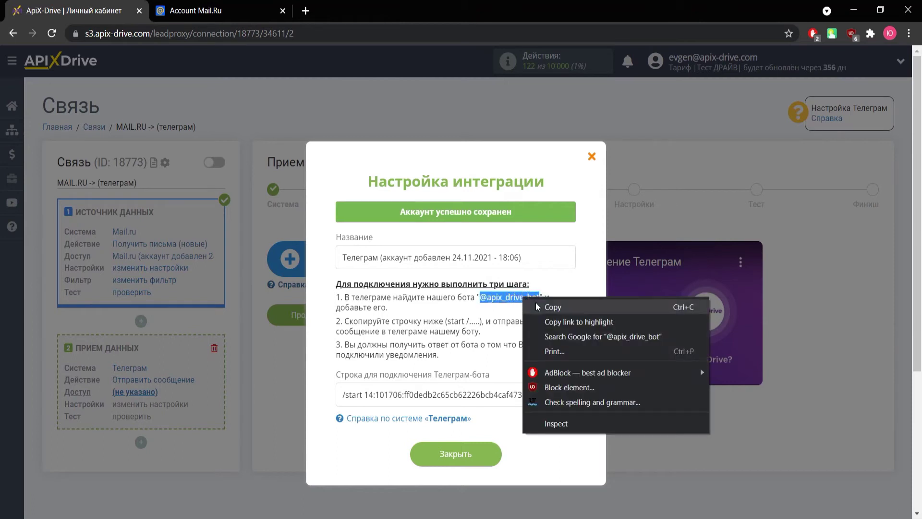
pyautogui.click(535, 306)
pyautogui.hotkey('alt', 'Tab')
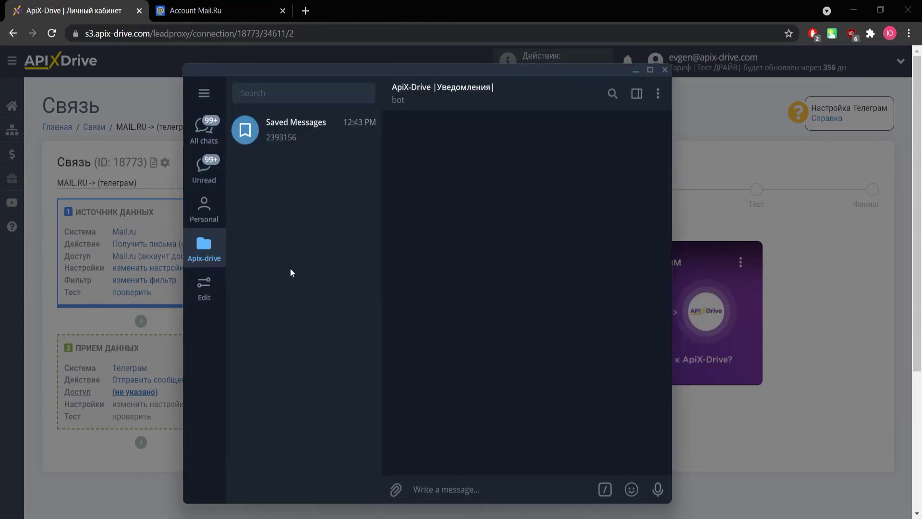
pyautogui.hotkey('ctrl', 'v')
pyautogui.click(314, 139)
# Send the /start connection string to the bot, then close the integration dialog.
pyautogui.hotkey('alt', 'Tab')
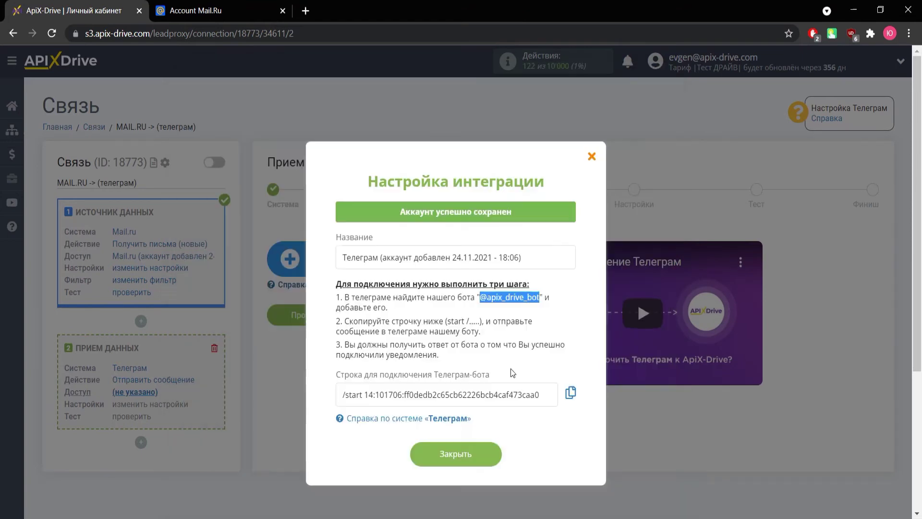
pyautogui.moveTo(540, 394); pyautogui.dragTo(338, 395)
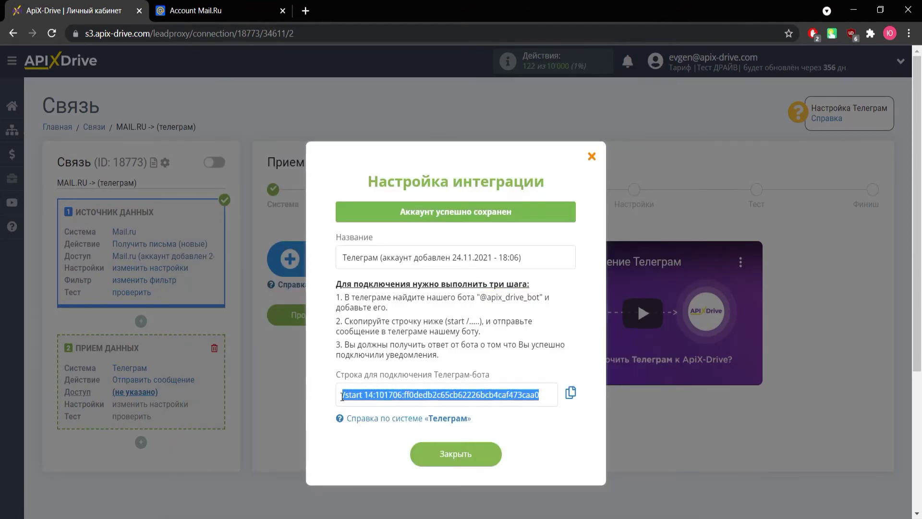
pyautogui.rightClick(513, 393)
pyautogui.click(538, 267)
pyautogui.hotkey('alt', 'Tab')
pyautogui.rightClick(481, 488)
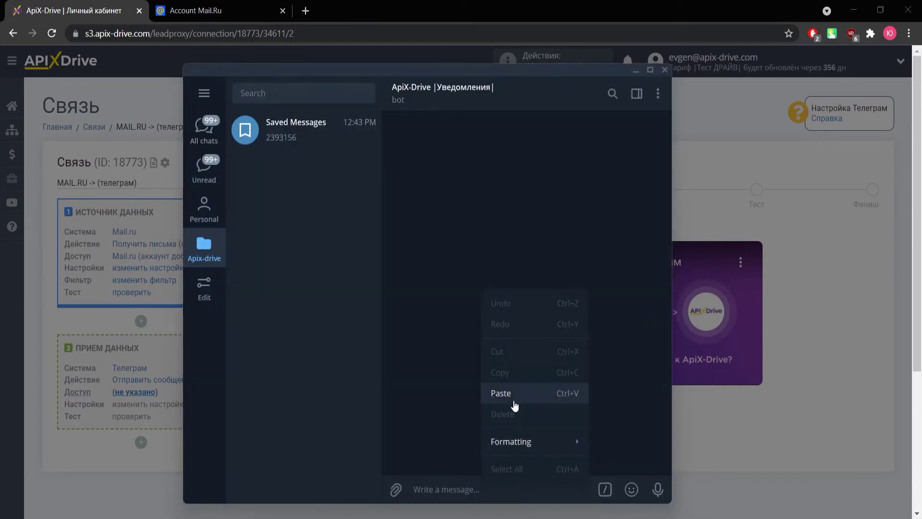
pyautogui.click(514, 398)
pyautogui.click(657, 489)
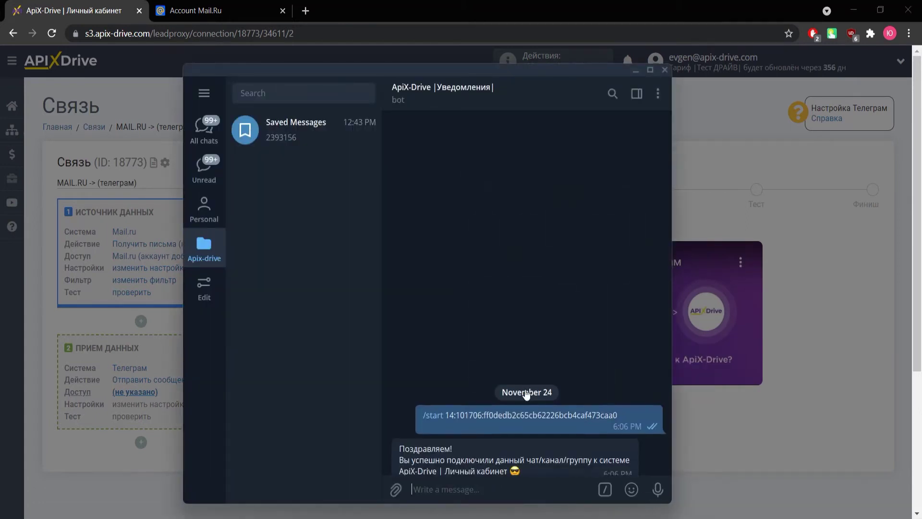
pyautogui.hotkey('alt', 'Tab')
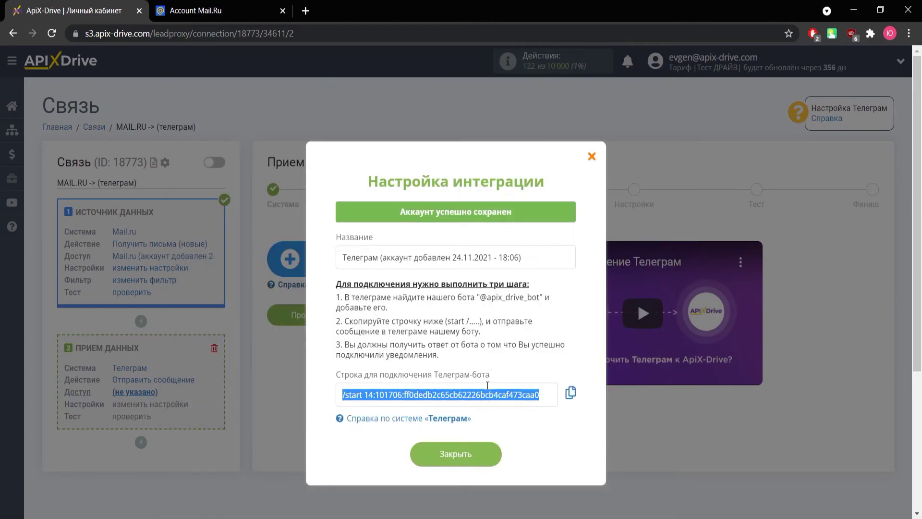
pyautogui.click(475, 454)
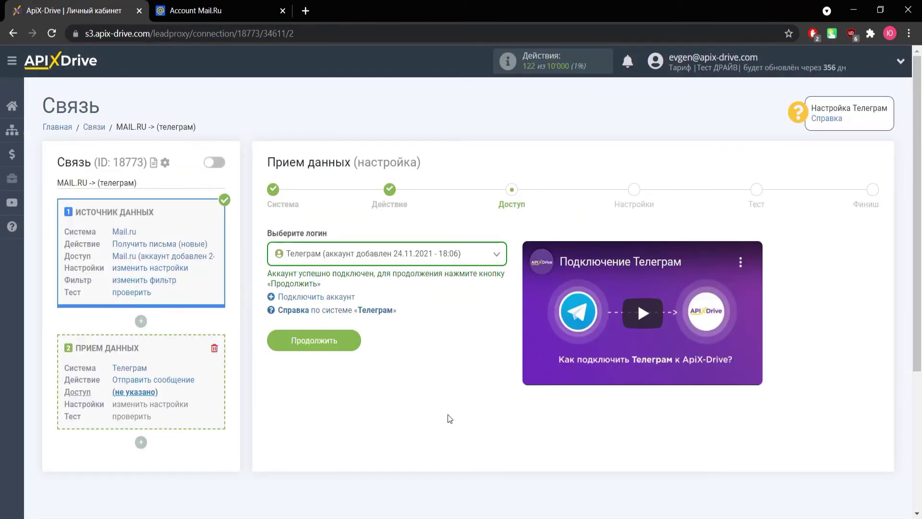
# Start the message with 'Новое письмо от' plus the sender e-mail and send date variables.
pyautogui.click(337, 354)
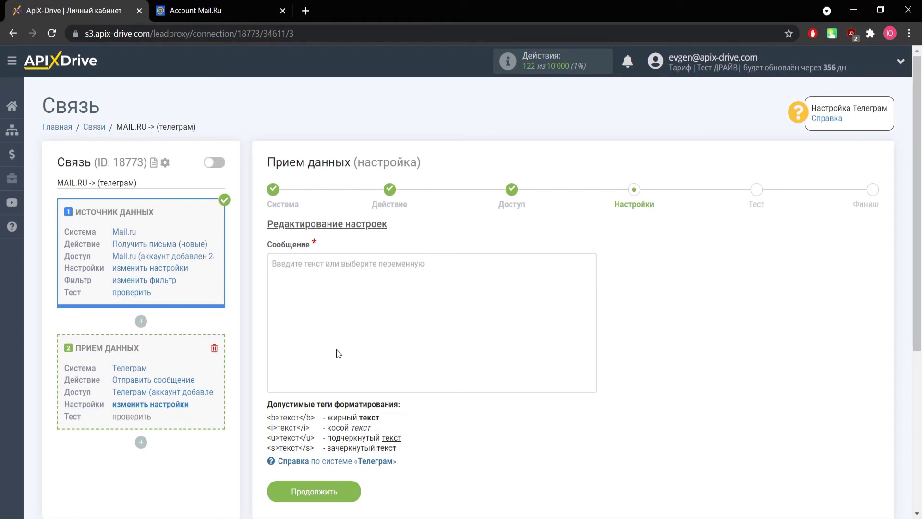
pyautogui.click(317, 271)
pyautogui.scroll(-3, 317, 273)
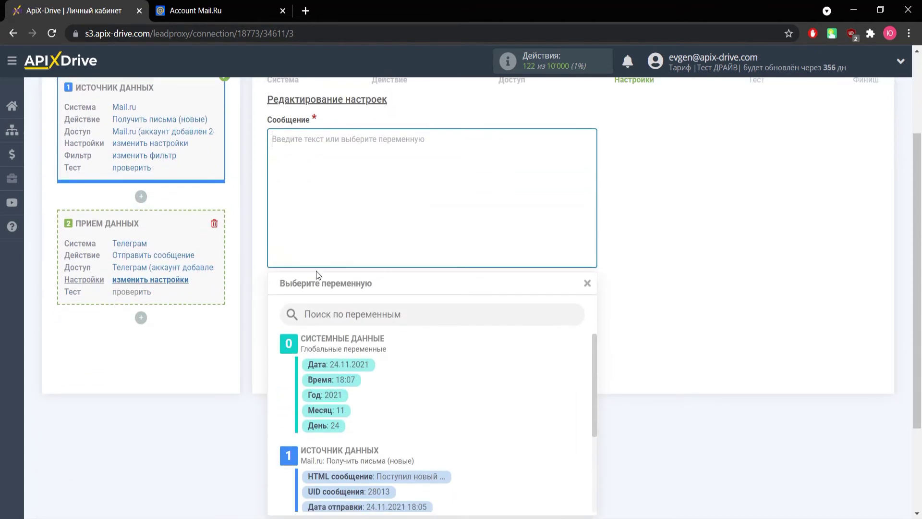
pyautogui.write('Н')
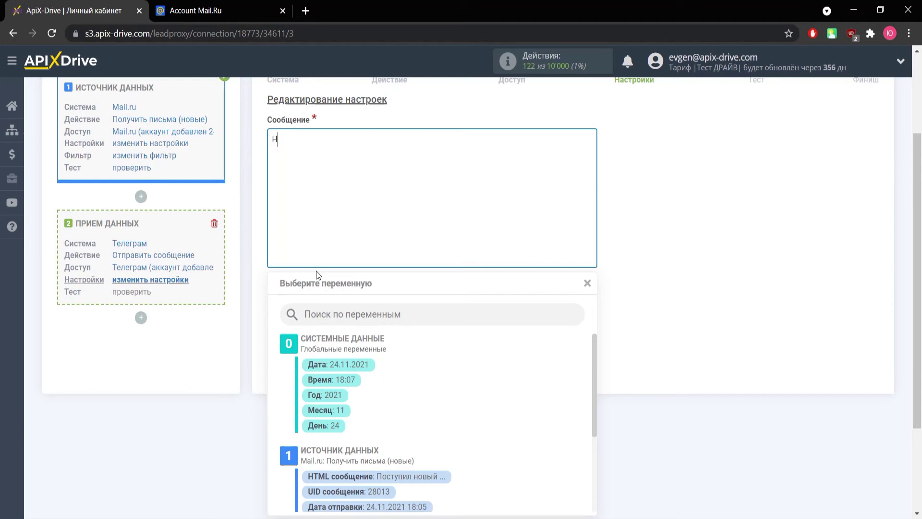
pyautogui.write('овое письмо от')
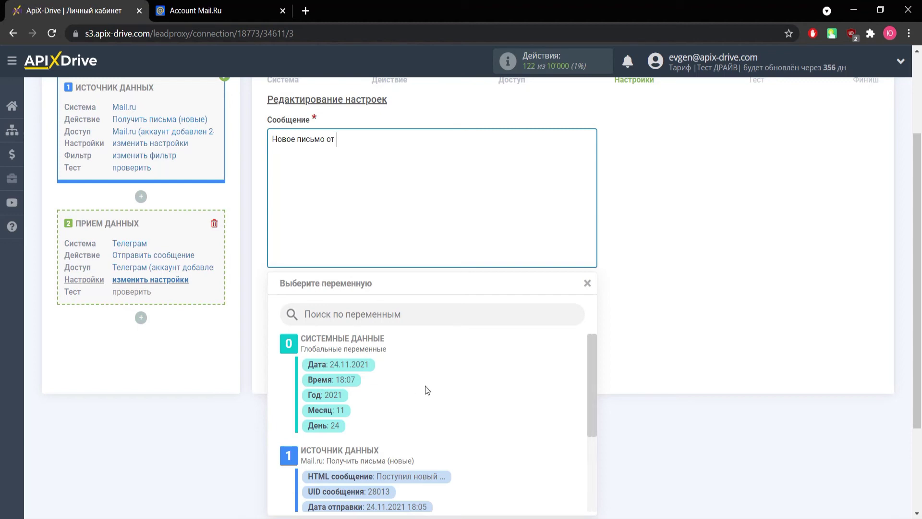
pyautogui.scroll(-2, 425, 385)
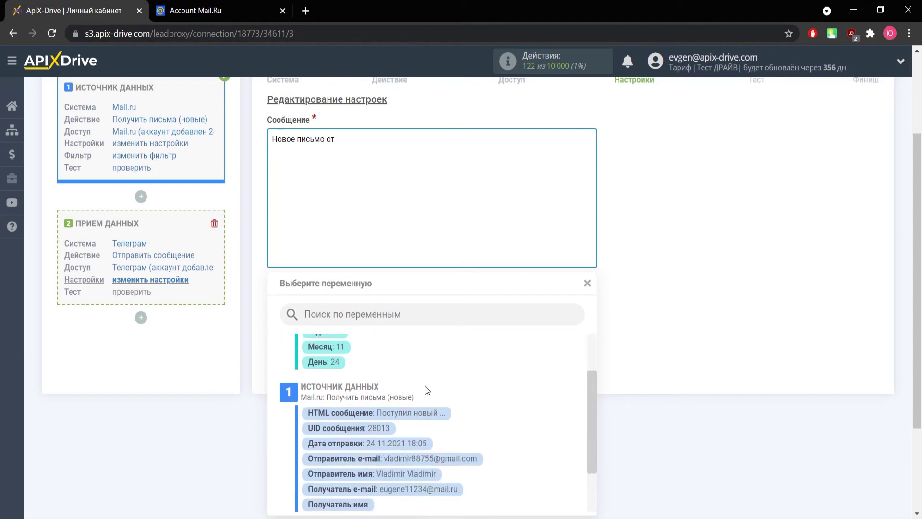
pyautogui.click(457, 459)
pyautogui.click(485, 212)
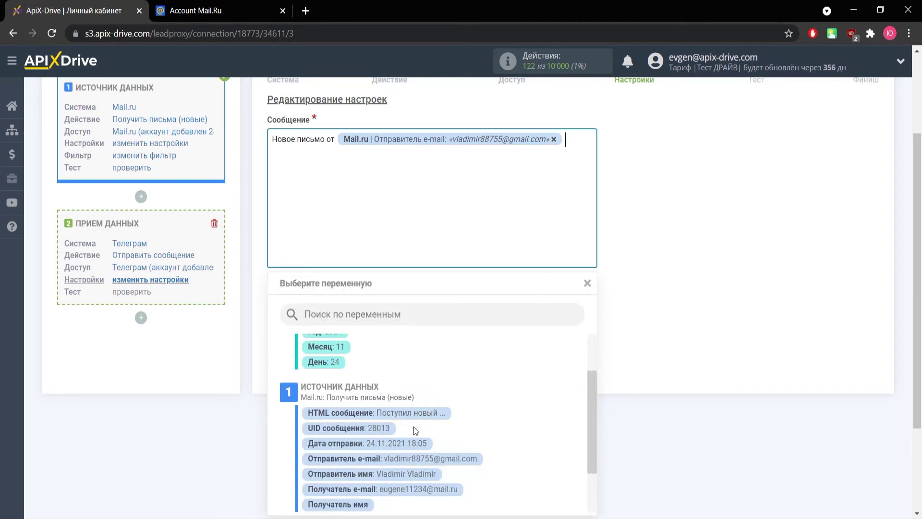
pyautogui.click(410, 443)
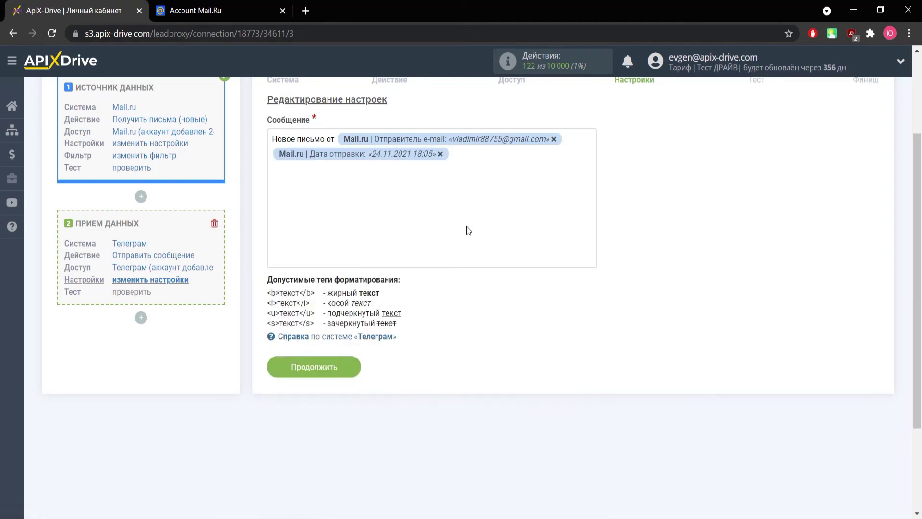
# Add 'Имя:' with the sender name and 'Текст:' with the text message variable, then save.
pyautogui.write('Имя:')
pyautogui.click(438, 221)
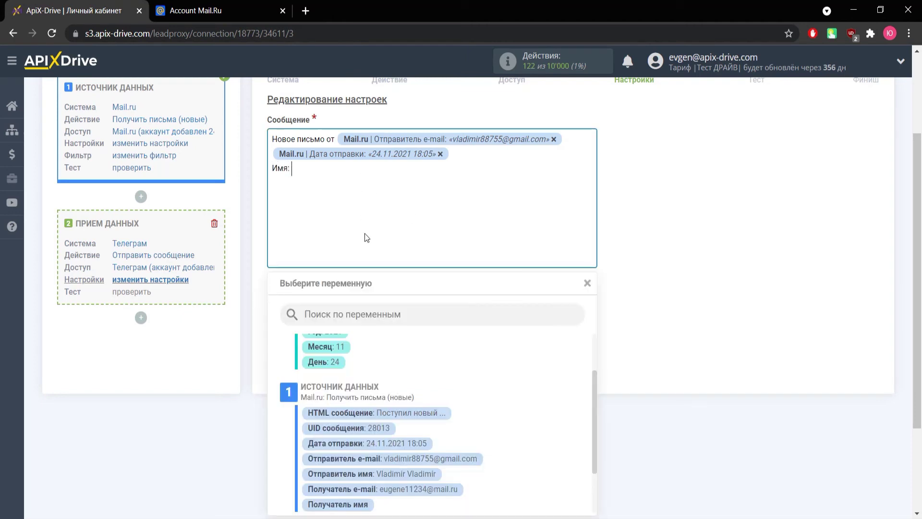
pyautogui.click(408, 474)
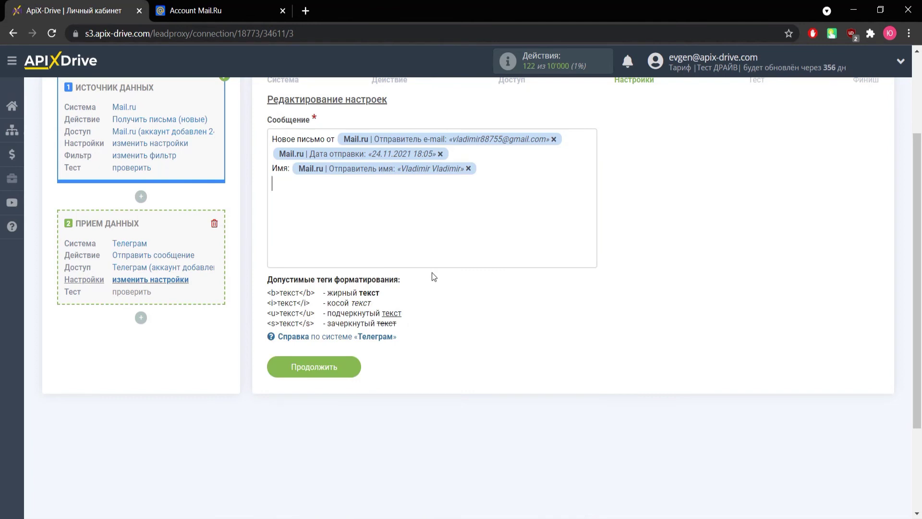
pyautogui.write('Текст:')
pyautogui.click(353, 226)
pyautogui.scroll(-3, 474, 418)
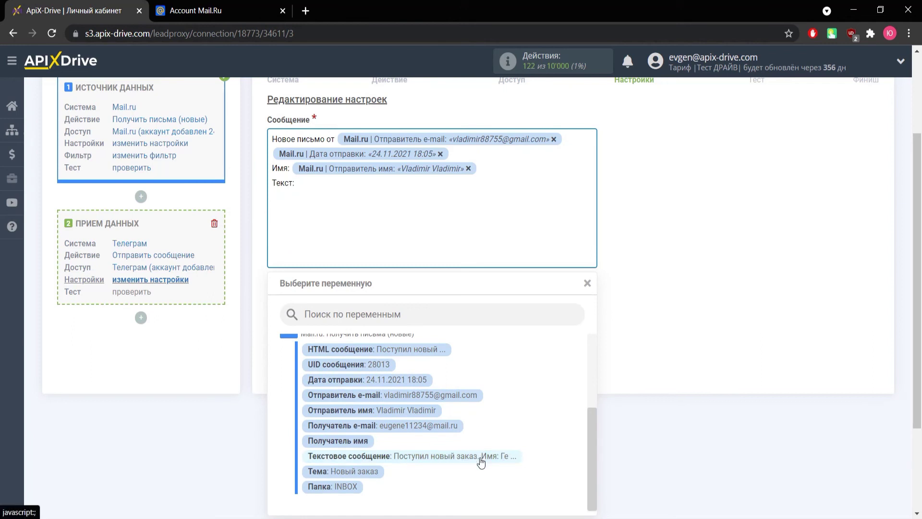
pyautogui.click(480, 460)
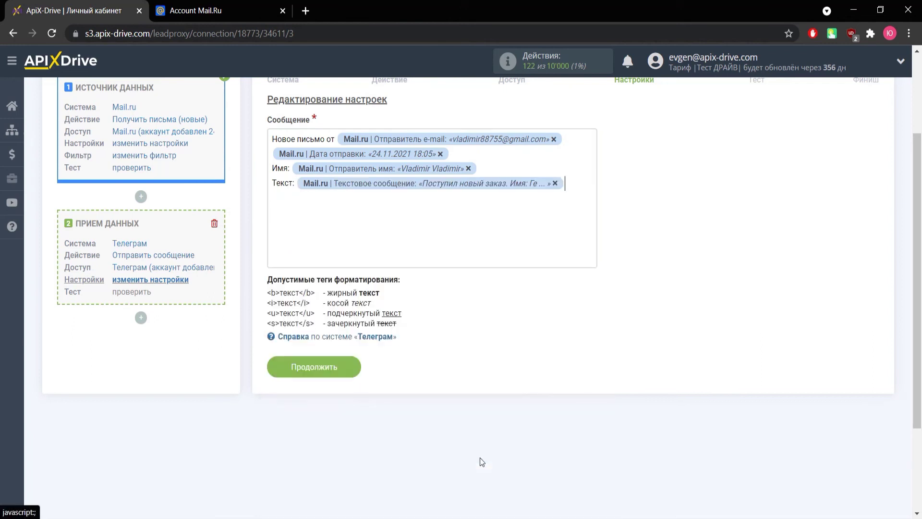
pyautogui.click(330, 372)
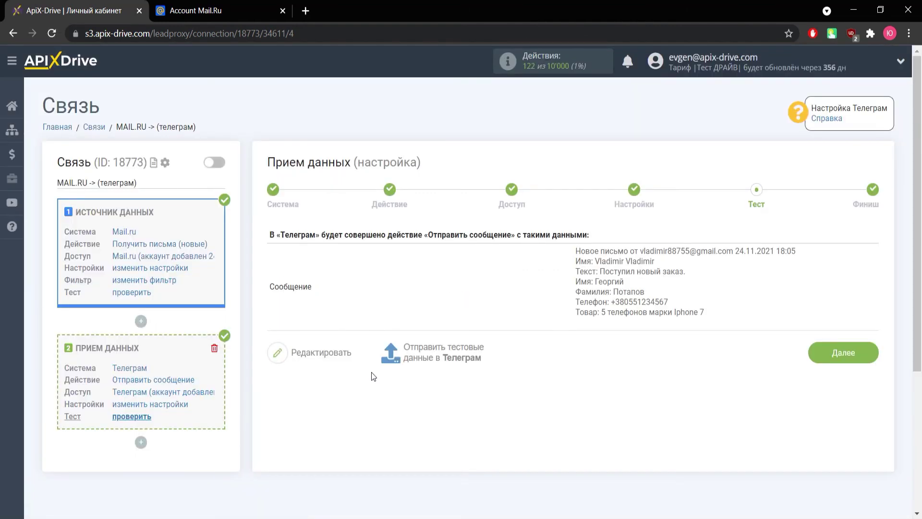
# Send test data to Telegram and check the formatted new-mail message in the bot chat.
pyautogui.click(420, 364)
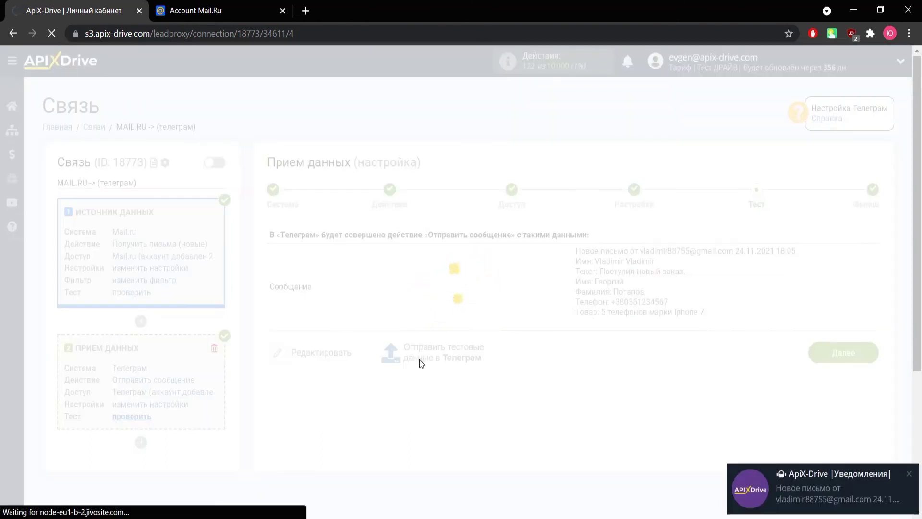
pyautogui.click(771, 480)
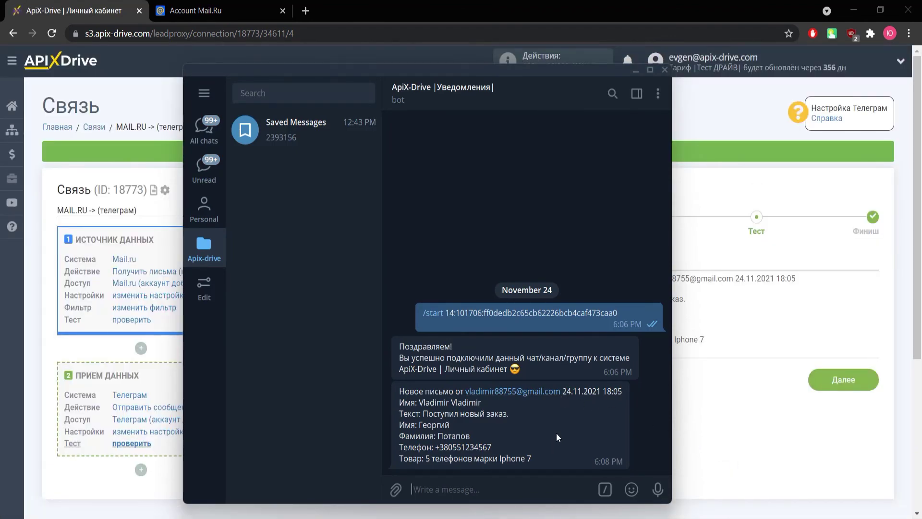
pyautogui.click(685, 419)
# Enable auto-update and set the MAIL.RU -> (телеграм) update interval to 5 минут.
pyautogui.click(821, 376)
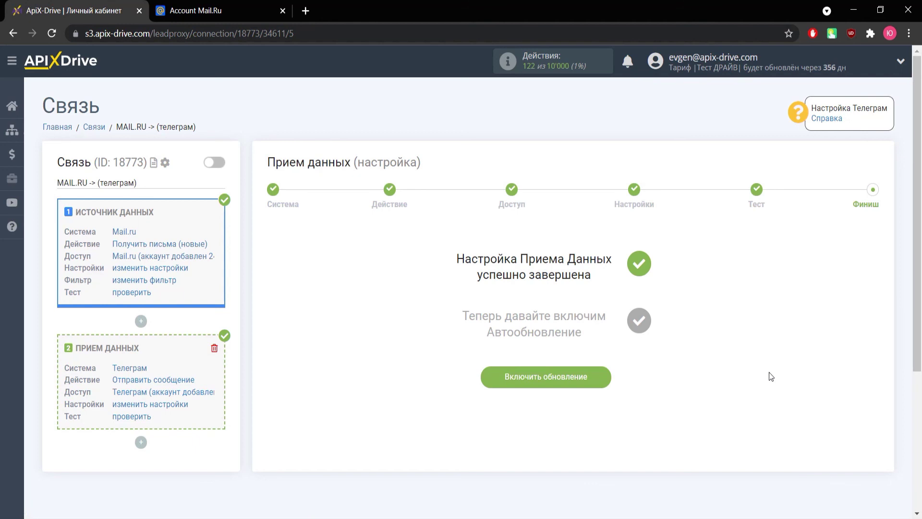
pyautogui.click(568, 378)
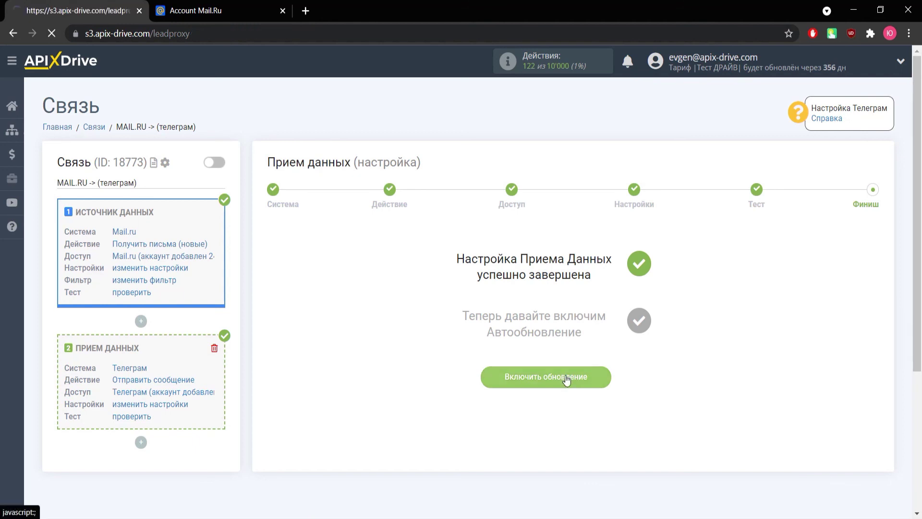
pyautogui.click(867, 205)
pyautogui.click(473, 292)
pyautogui.click(451, 315)
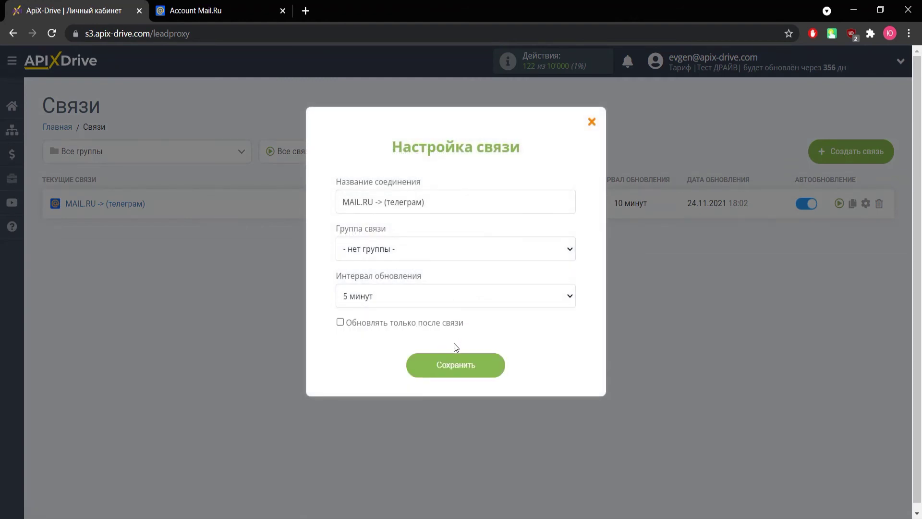
pyautogui.click(462, 373)
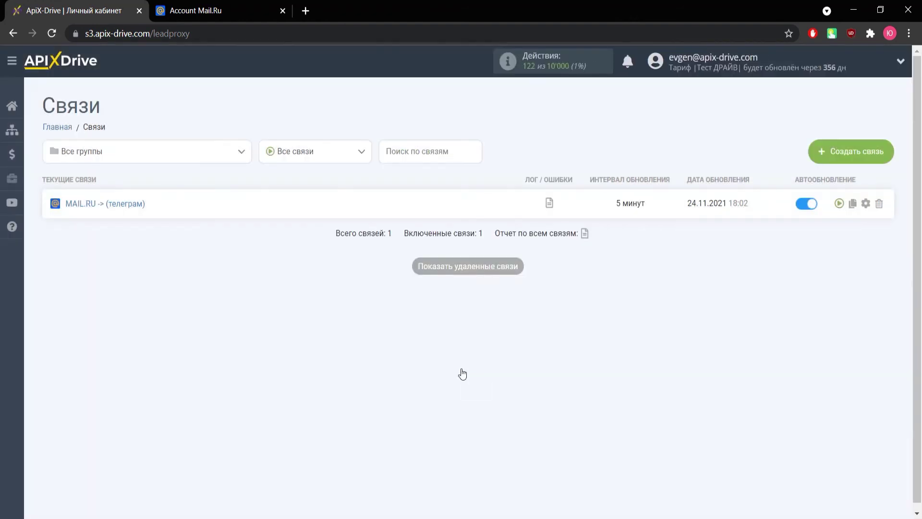